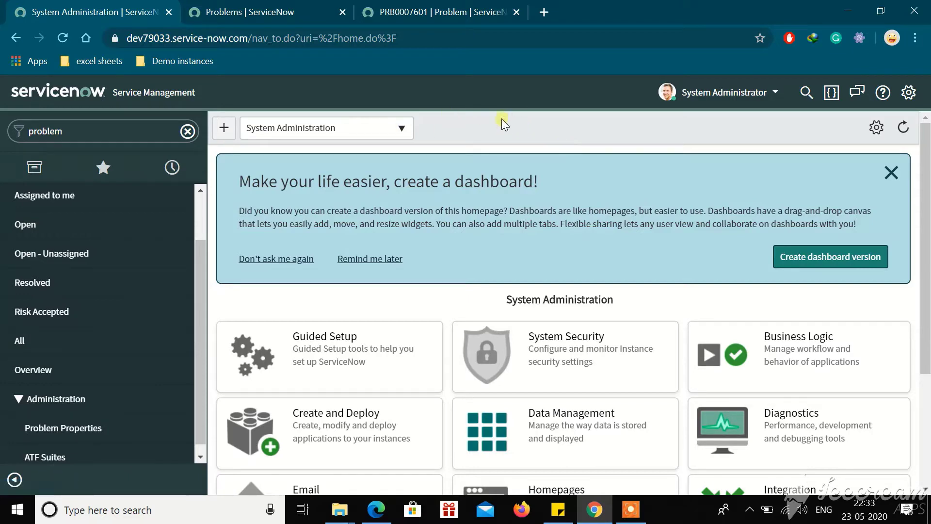
Step: Switch to the Problems list tab and scroll through it briefly
left_click(282, 11)
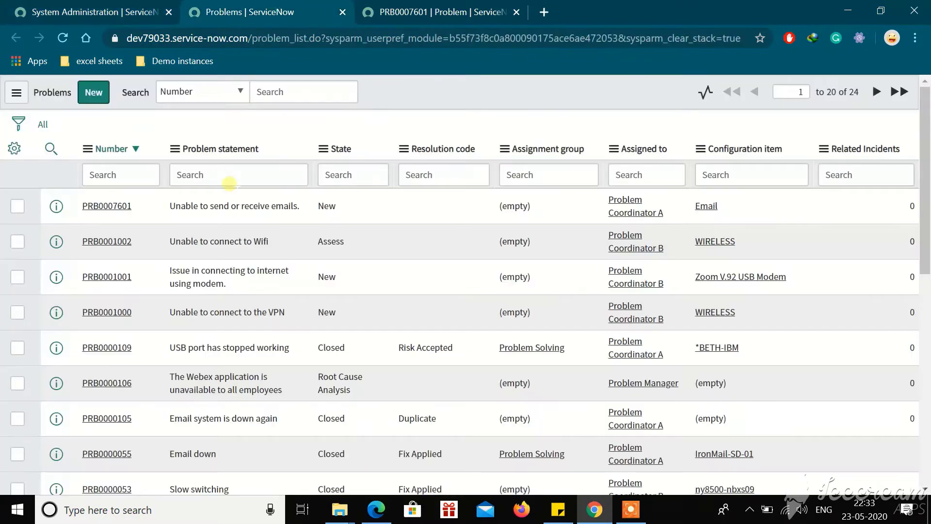
scroll(204, 297, "down", 2)
scroll(204, 298, "up", 2)
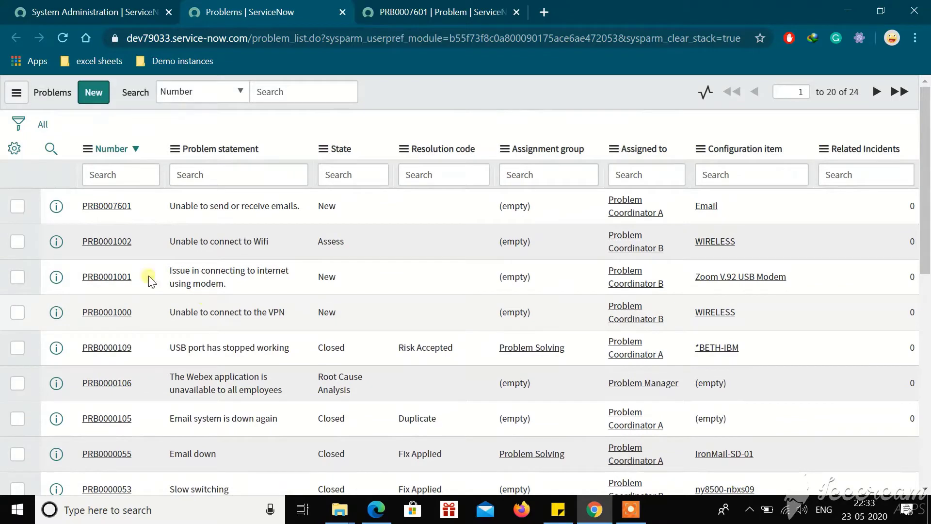
Step: Open problem PRB0007601 and confirm its Incidents related list is empty
left_click(433, 14)
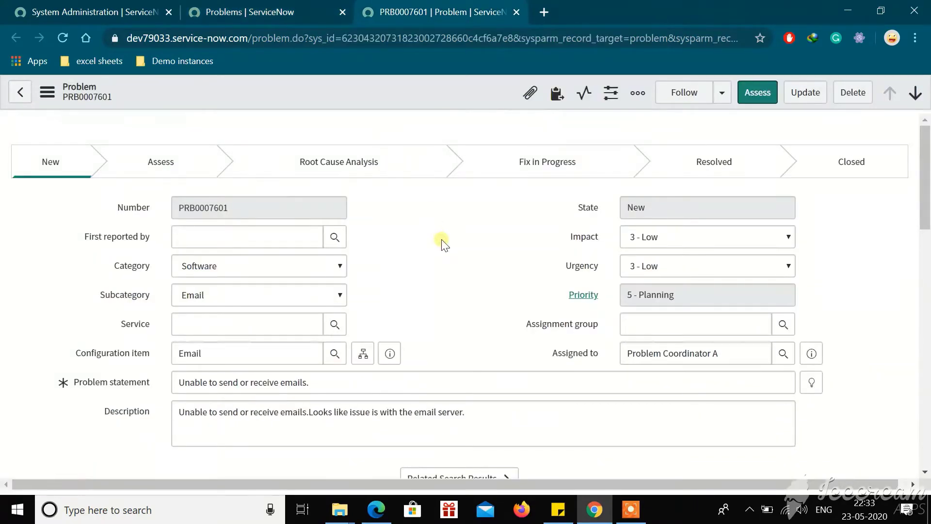
scroll(442, 245, "down", 15)
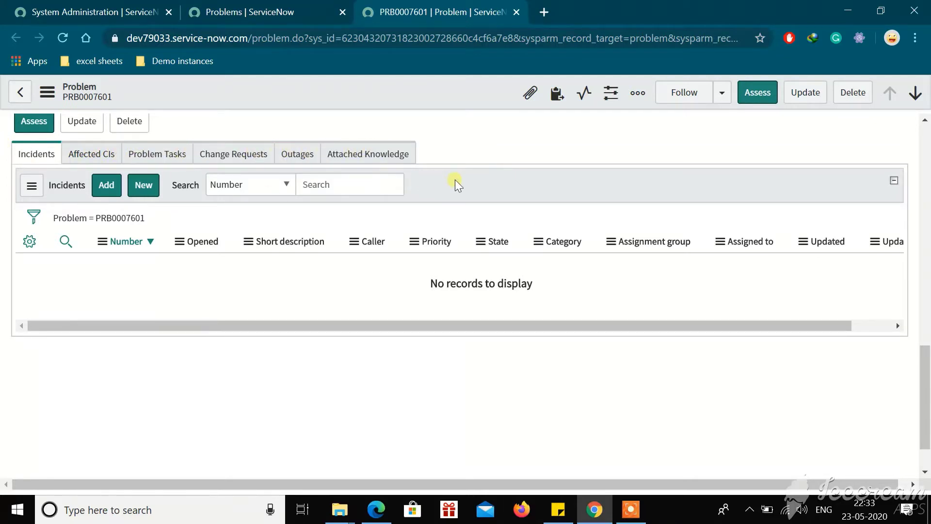
scroll(455, 179, "up", 2)
scroll(436, 190, "down", 1)
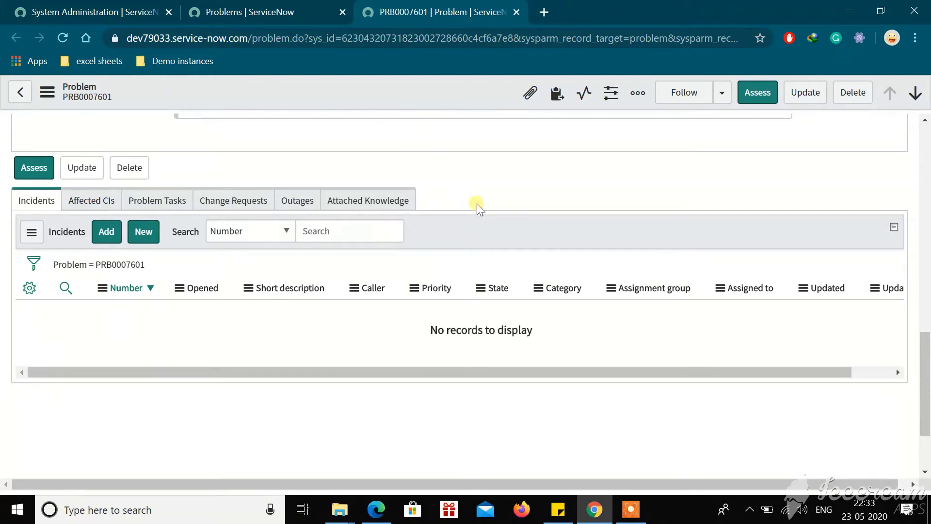
scroll(449, 227, "up", 3)
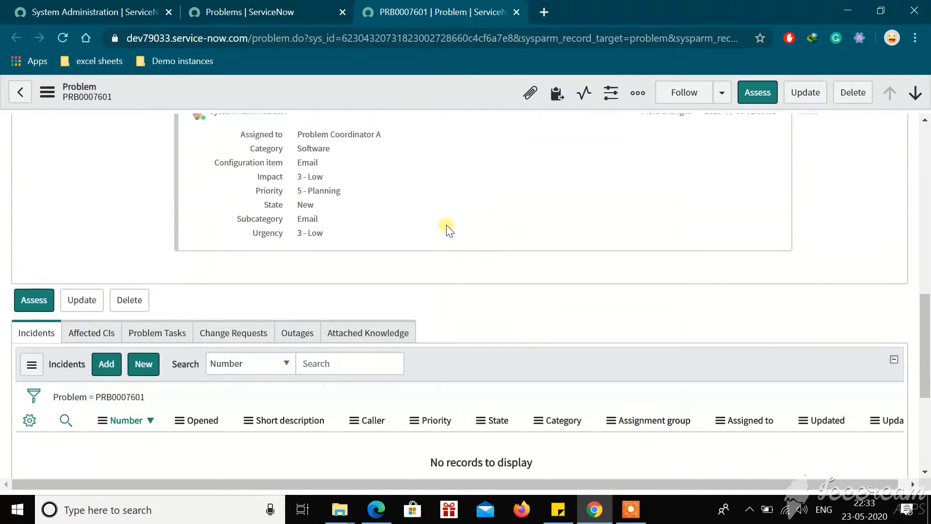
scroll(446, 228, "down", 1)
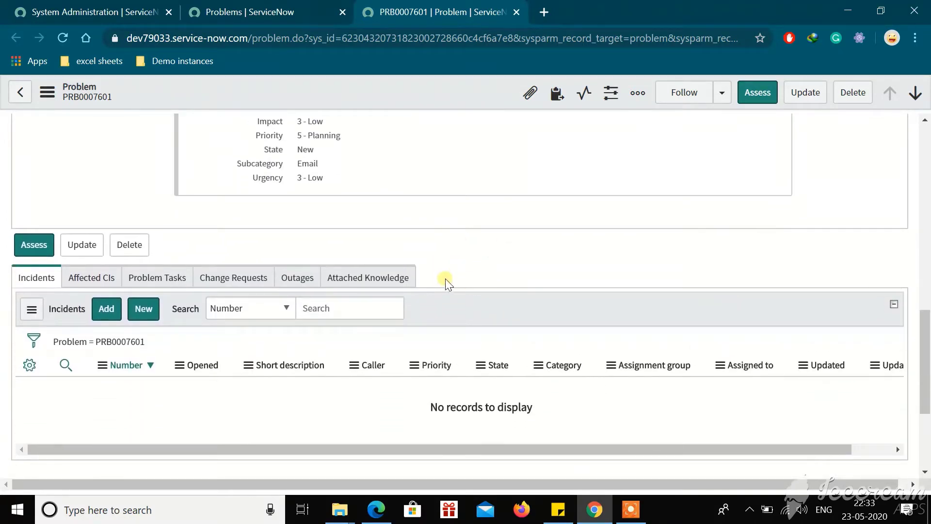
scroll(454, 279, "down", 1)
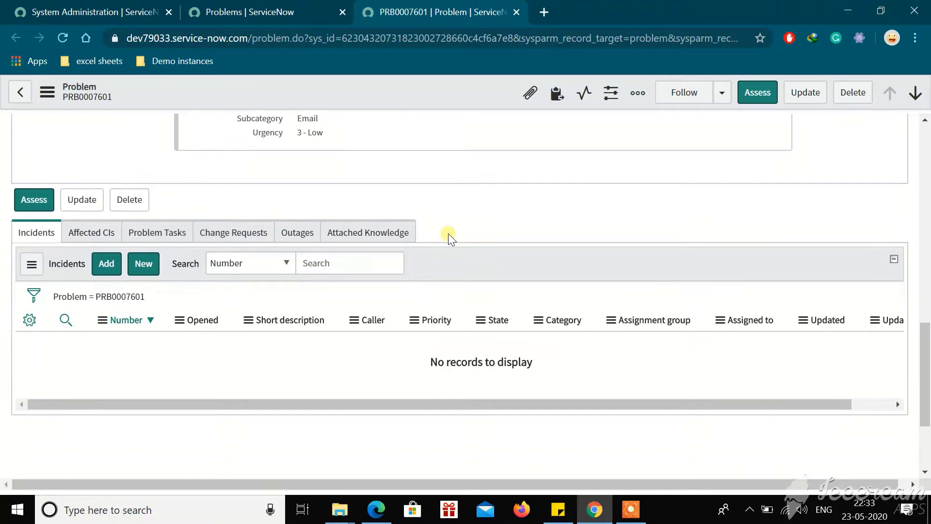
scroll(448, 233, "up", 1)
Step: Search the navigator for 'relationship' and create a new record in System Definition > Relationships
left_click(111, 6)
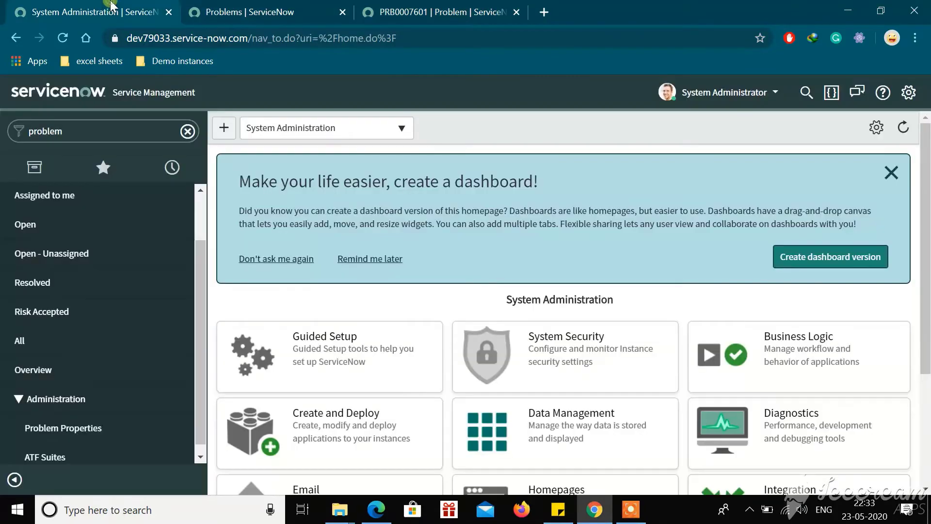
left_click(188, 131)
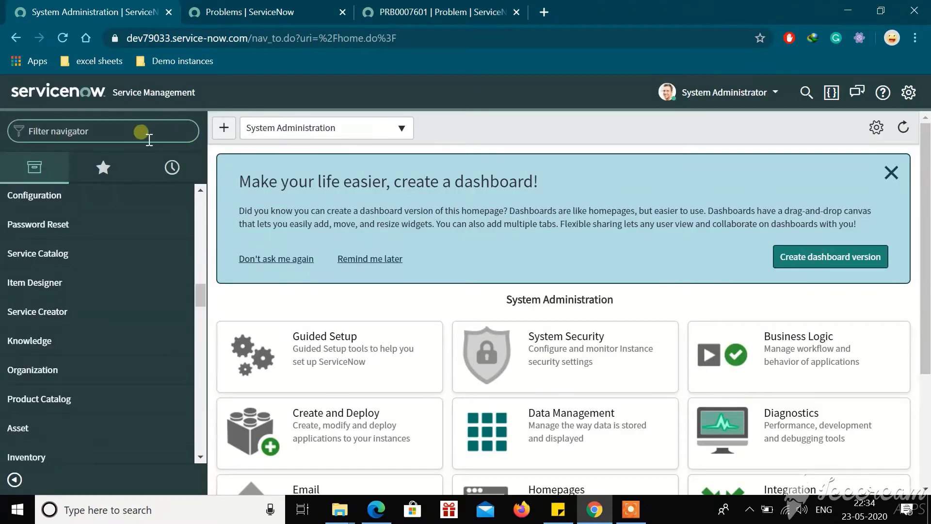
type("relations")
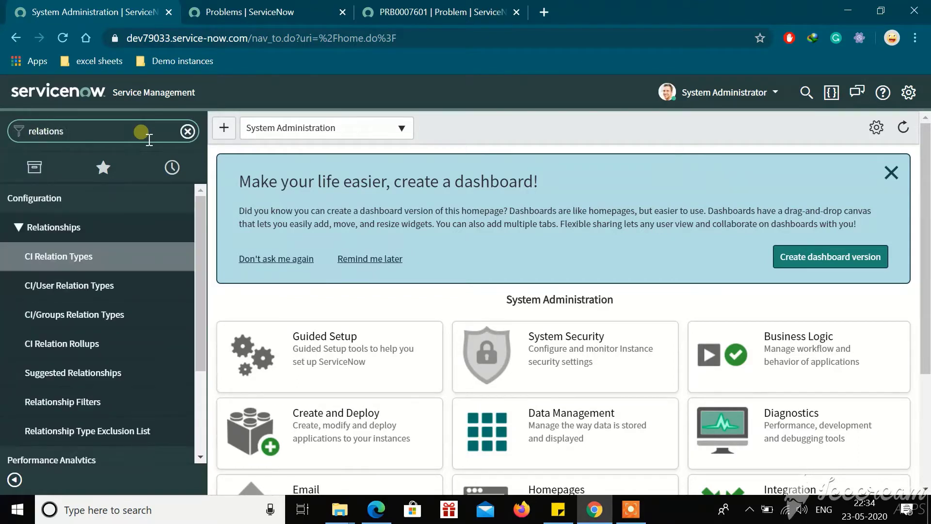
type("hips")
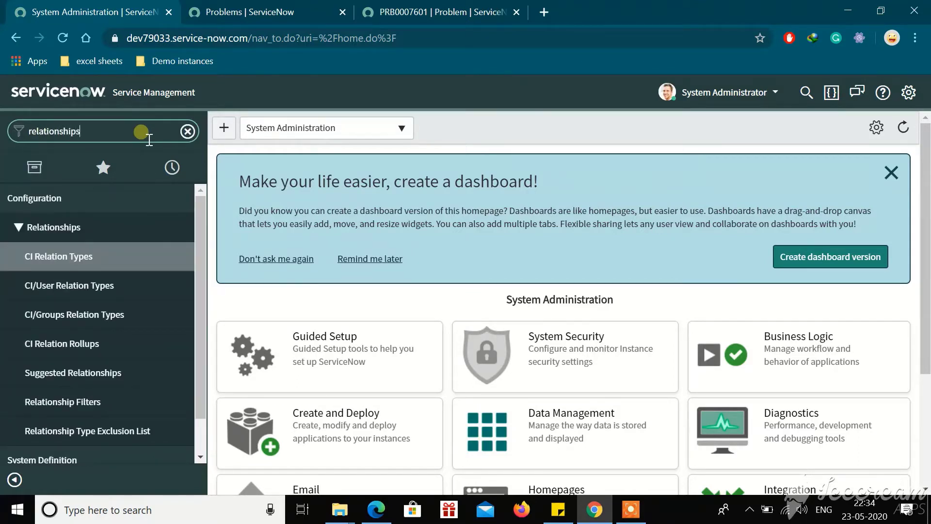
scroll(72, 306, "down", 1)
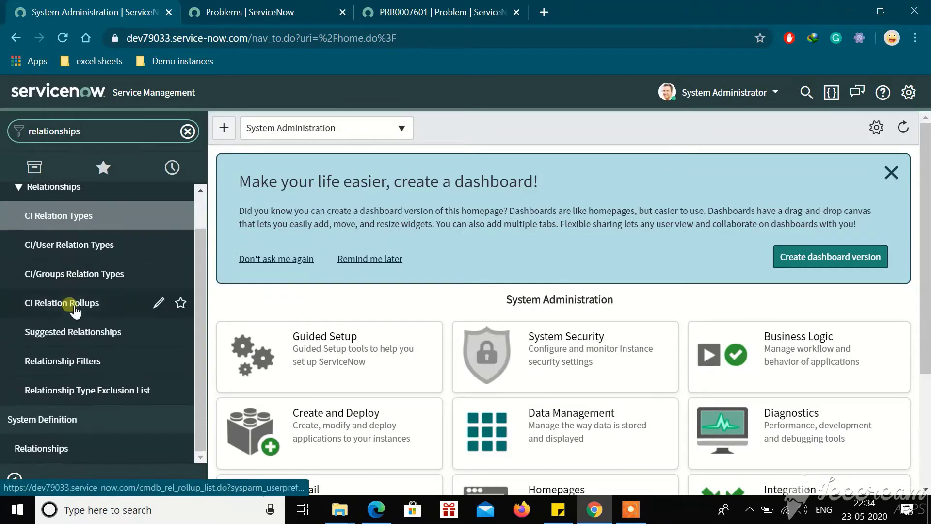
middle_click(47, 450)
left_click(245, 11)
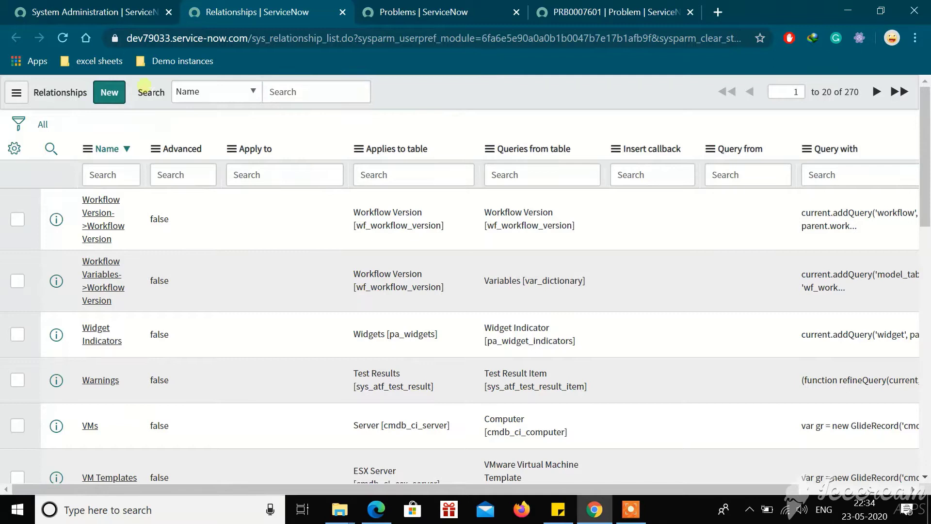
left_click(108, 93)
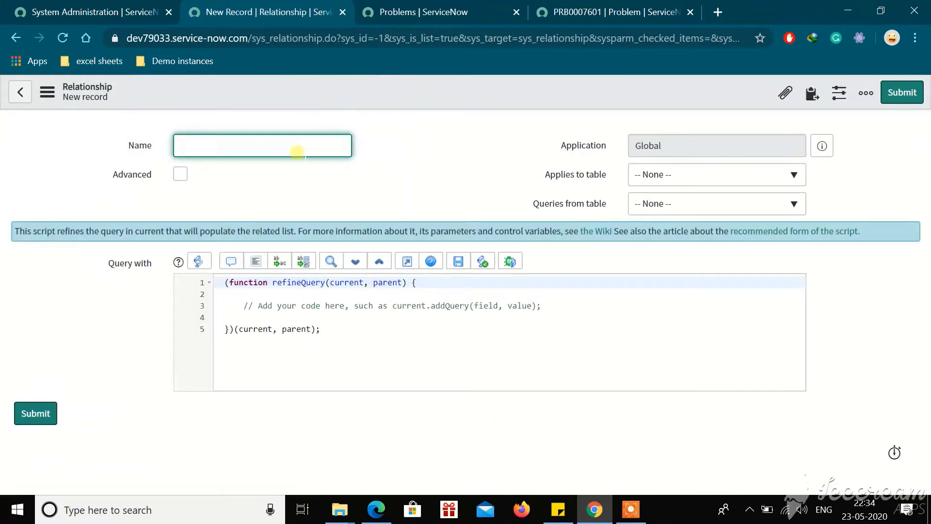
Step: Enter 'Active Incidents' as the new relationship's name
left_click(296, 152)
type("Active Incidents")
left_click(456, 139)
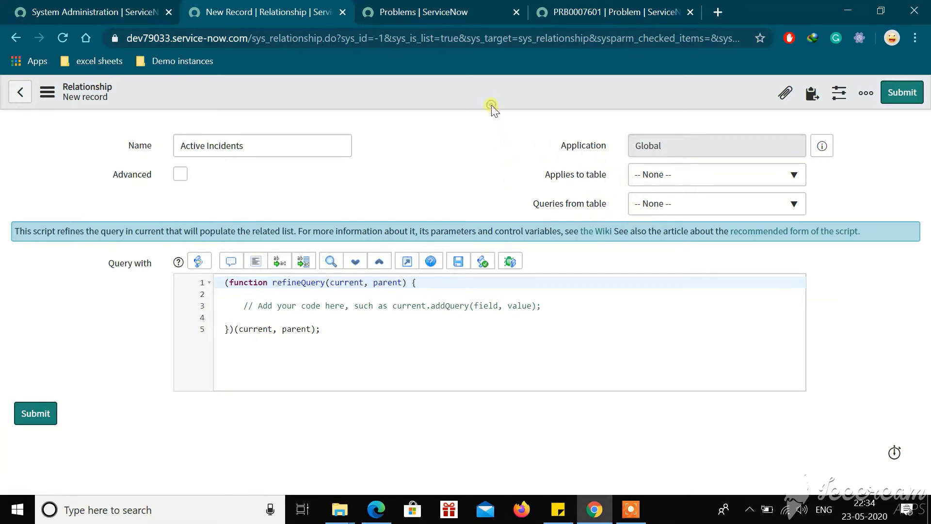
left_click(558, 10)
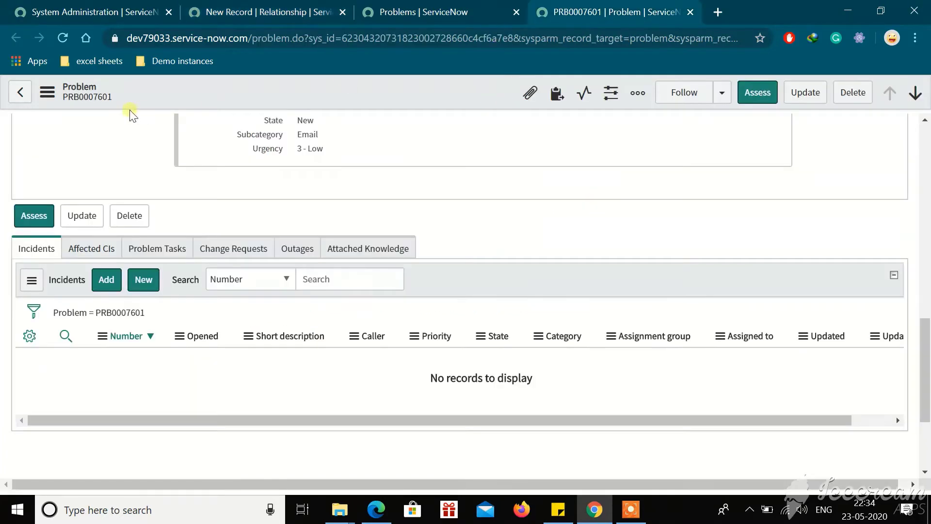
left_click(270, 5)
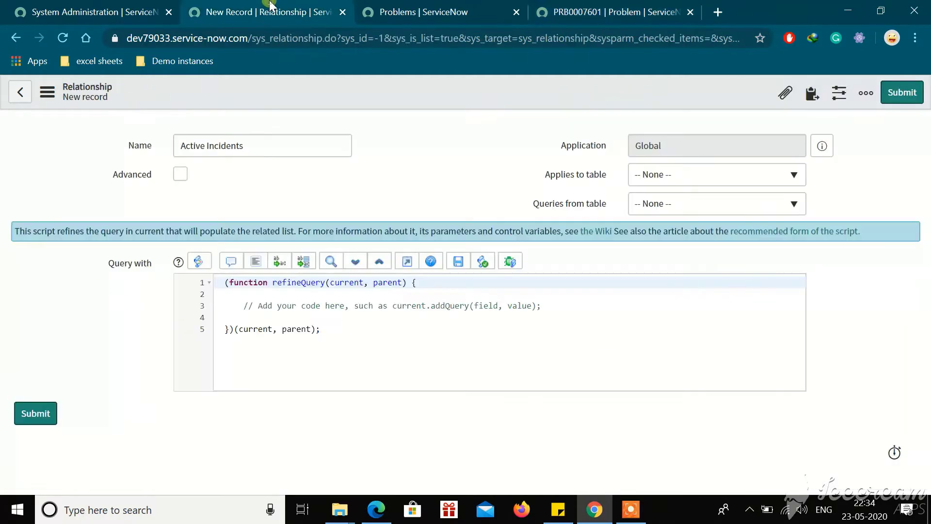
Step: Set the relationship's Applies to table to Problem [problem]
left_click(651, 177)
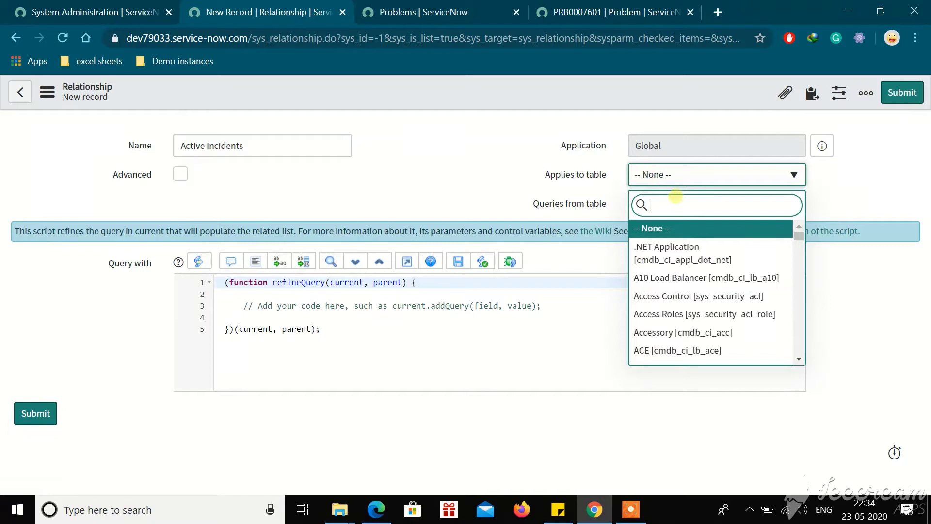
type("problem")
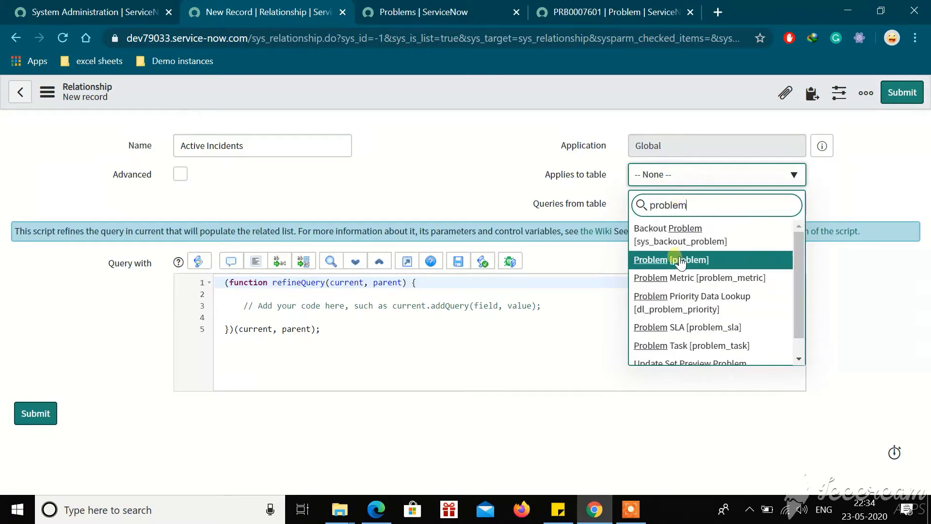
left_click(676, 262)
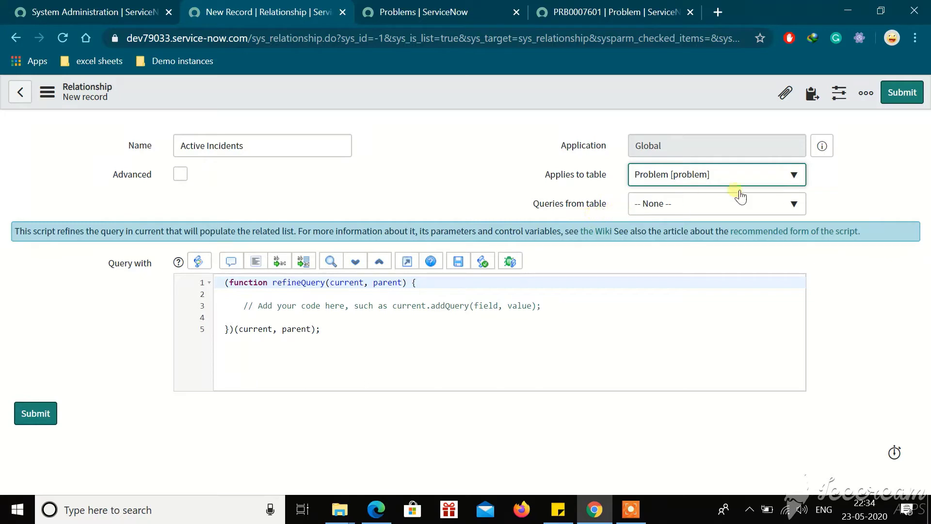
left_click(858, 196)
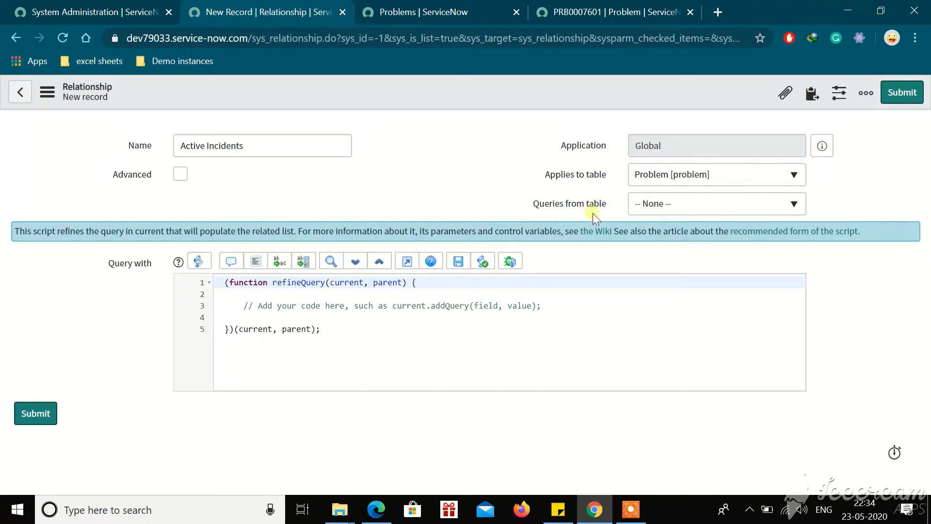
left_click(619, 11)
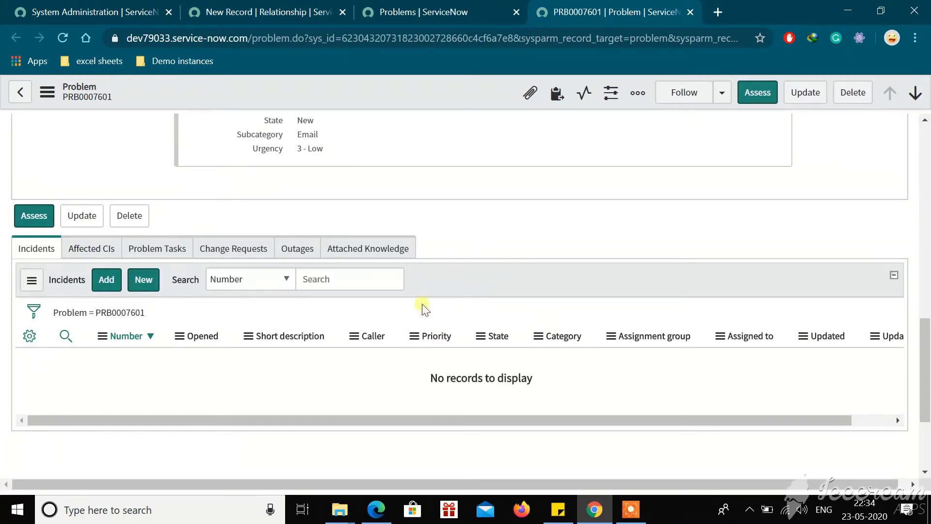
left_click(464, 6)
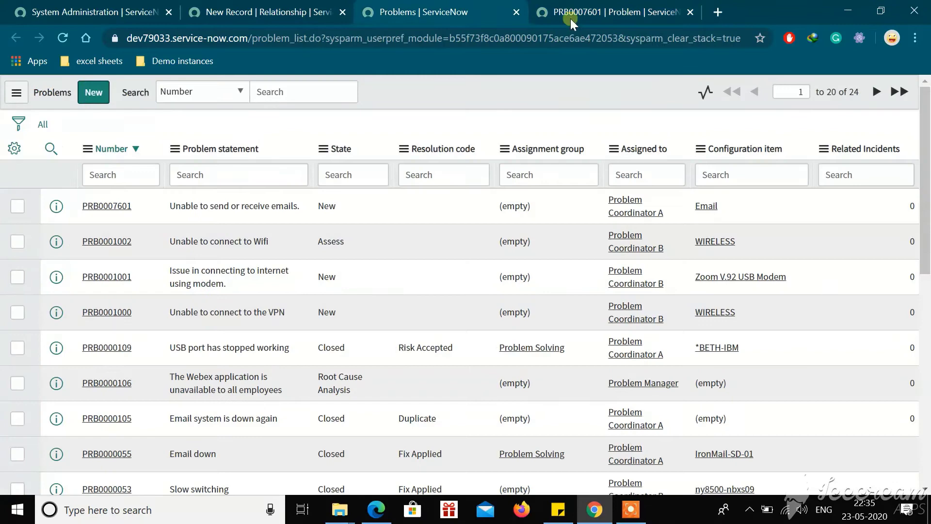
left_click(286, 9)
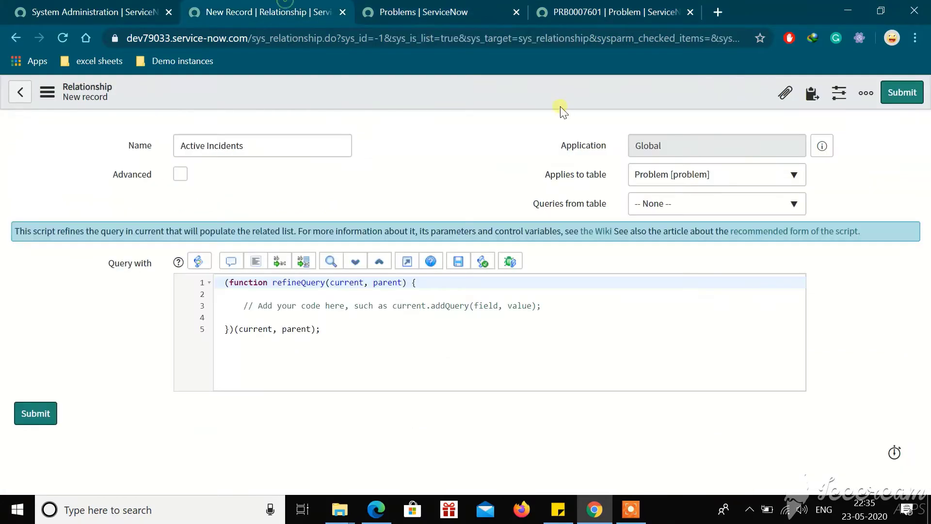
Step: Set the Queries from table to Incident [incident]
left_click(716, 205)
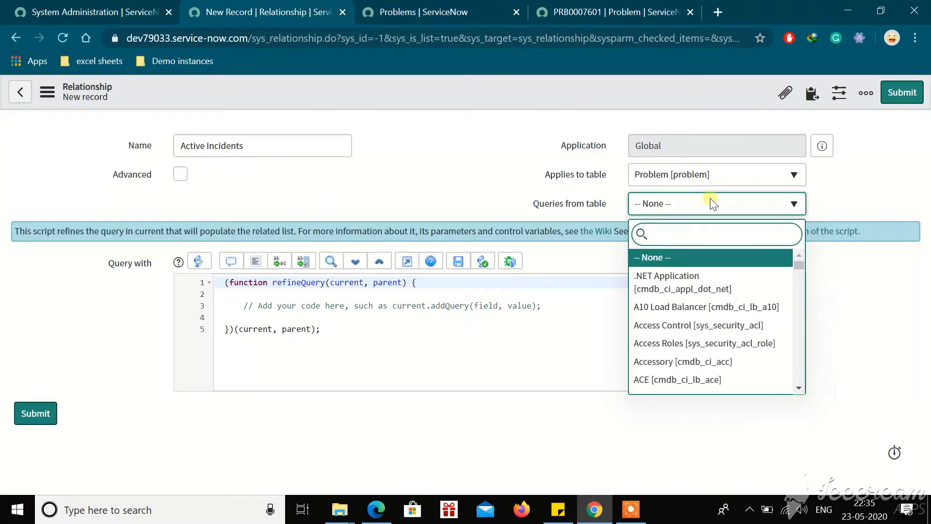
type("inciden")
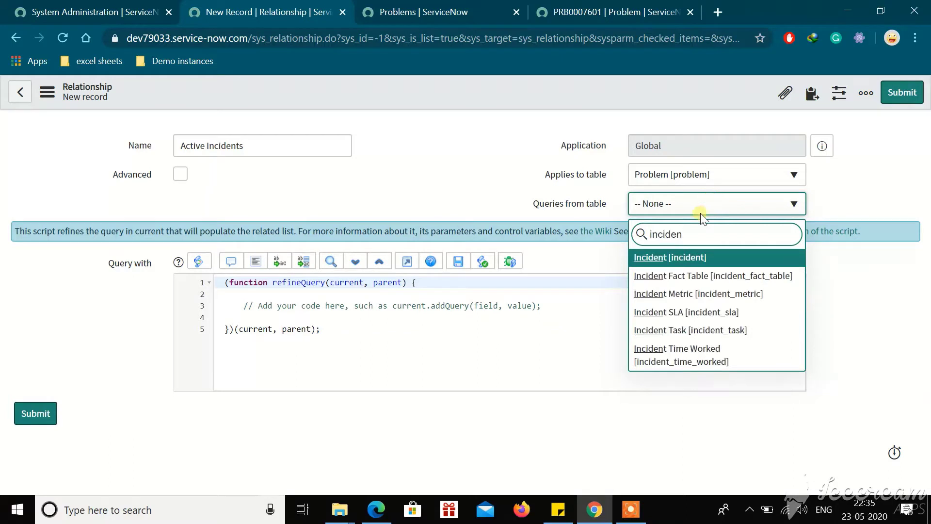
left_click(700, 257)
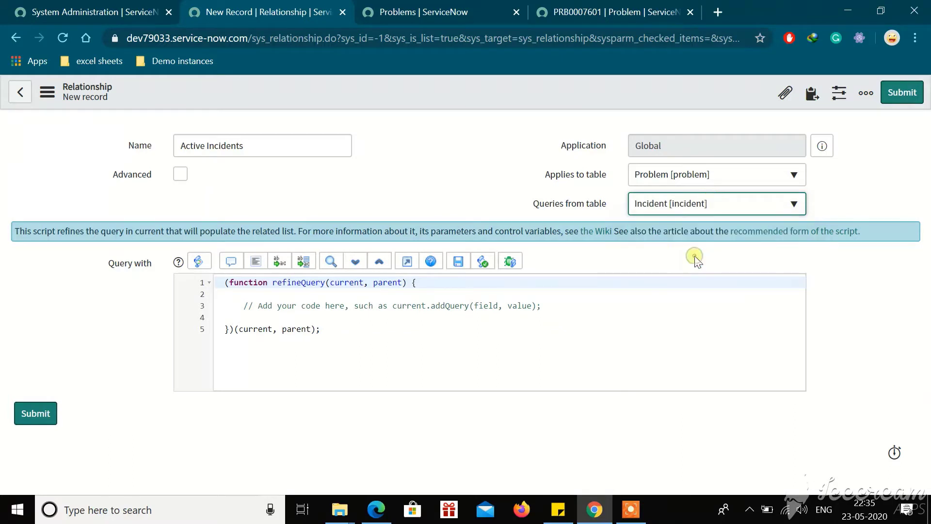
left_click(899, 272)
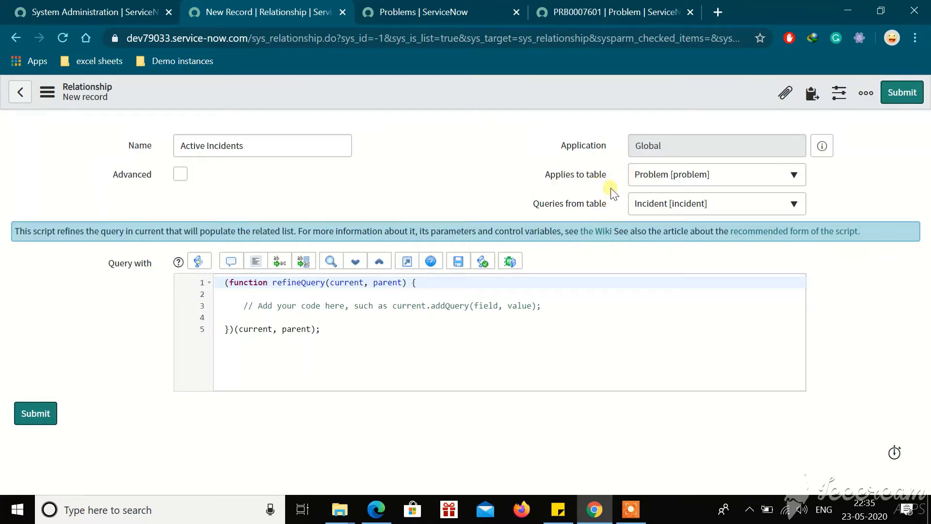
Step: Add current.addQuery('active',true); to the Query with script and submit the relationship
left_click(650, 7)
left_click(296, 6)
left_click(553, 301)
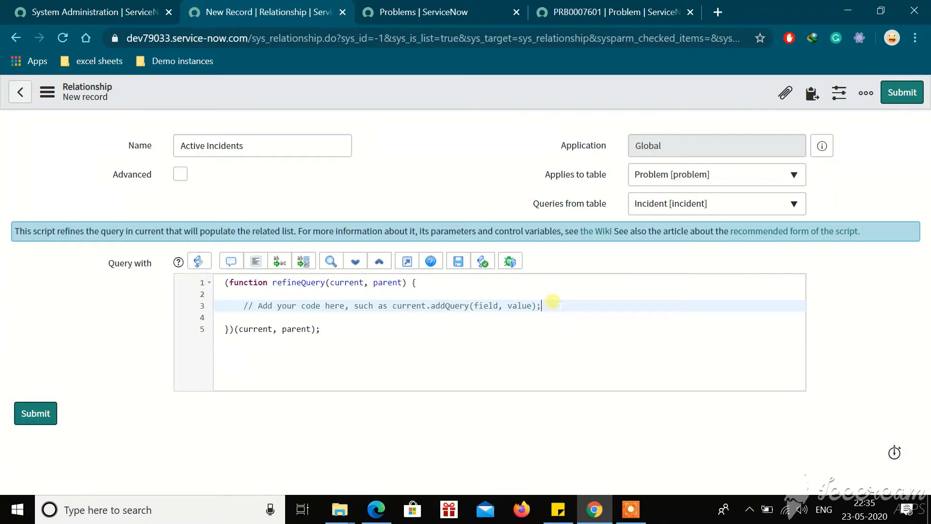
key("Return")
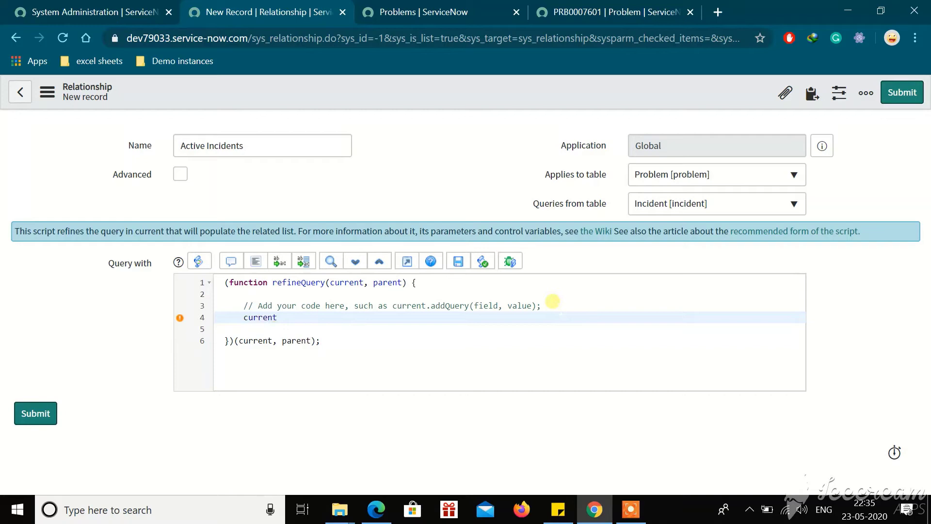
type("current.add")
key("Down")
key("Down")
key("Down")
key("Down")
key("Down")
key("Down")
key("Down")
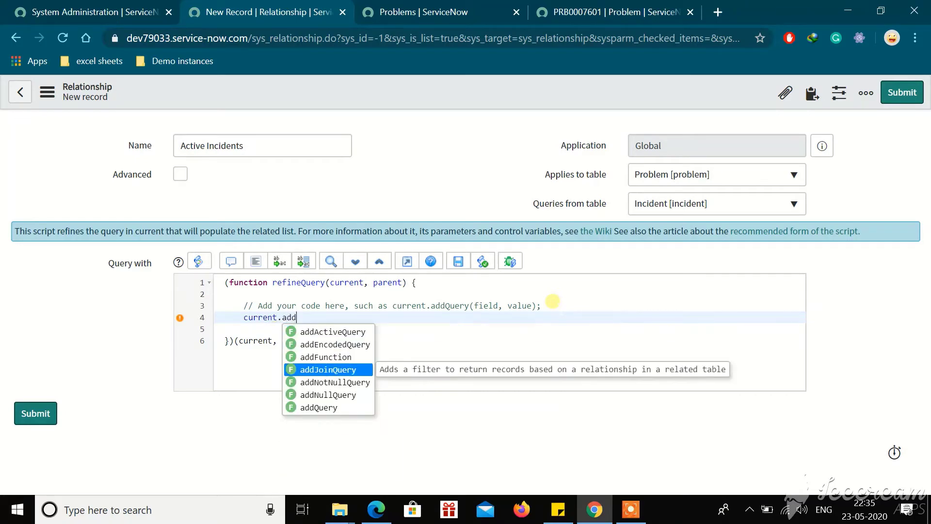
key("Up")
key("Return")
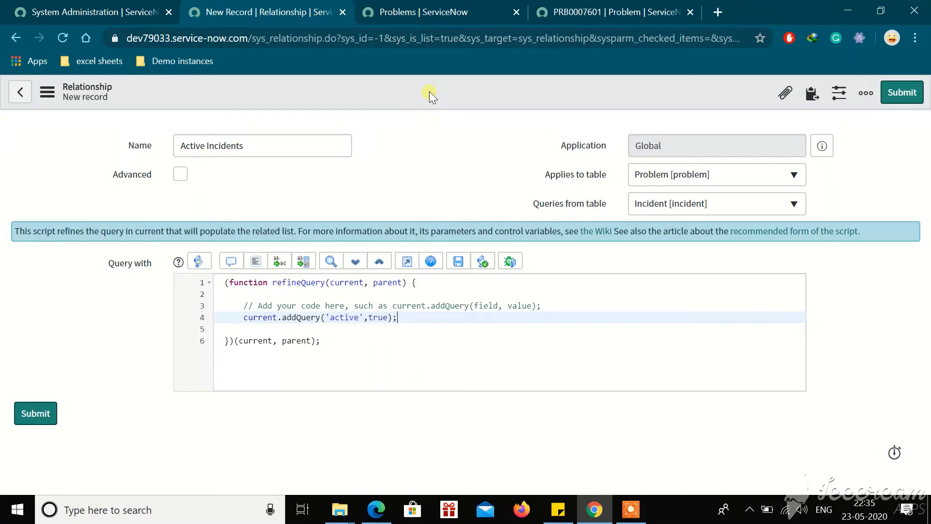
left_click(907, 90)
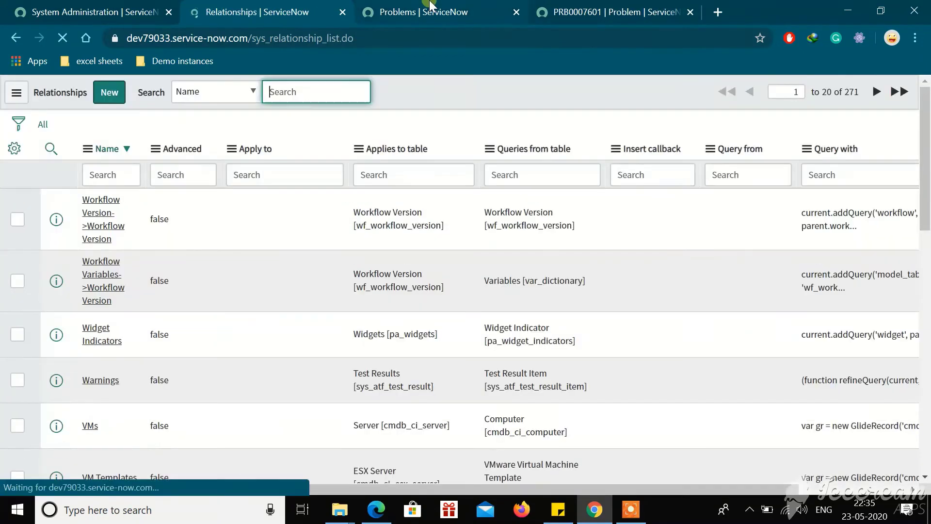
Step: From PRB0007601's form menu, open Configure > Related Lists
left_click(558, 11)
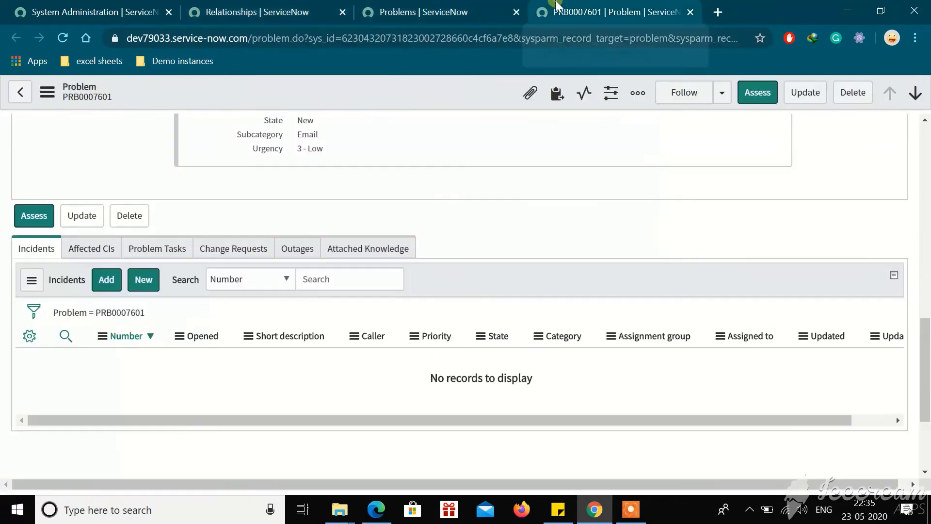
scroll(525, 316, "up", 15)
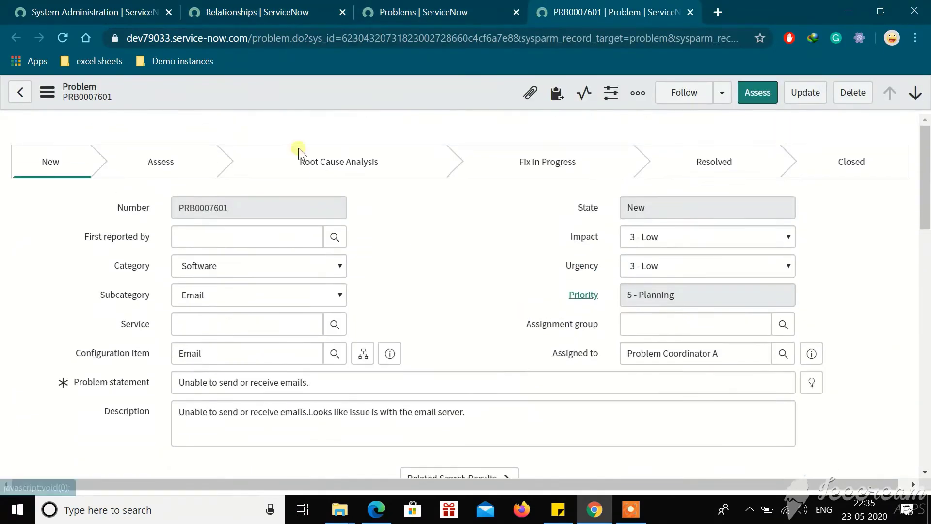
left_click(47, 92)
mouse_move(165, 260)
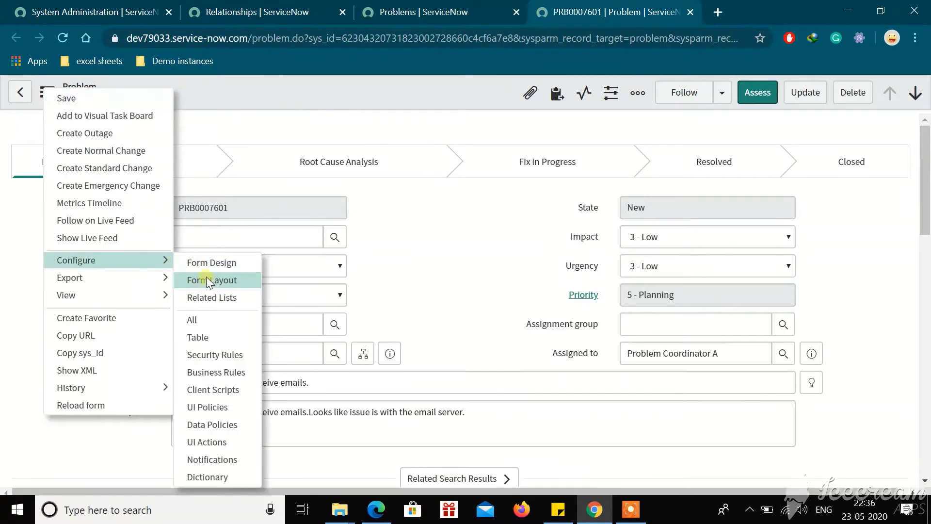
left_click(212, 298)
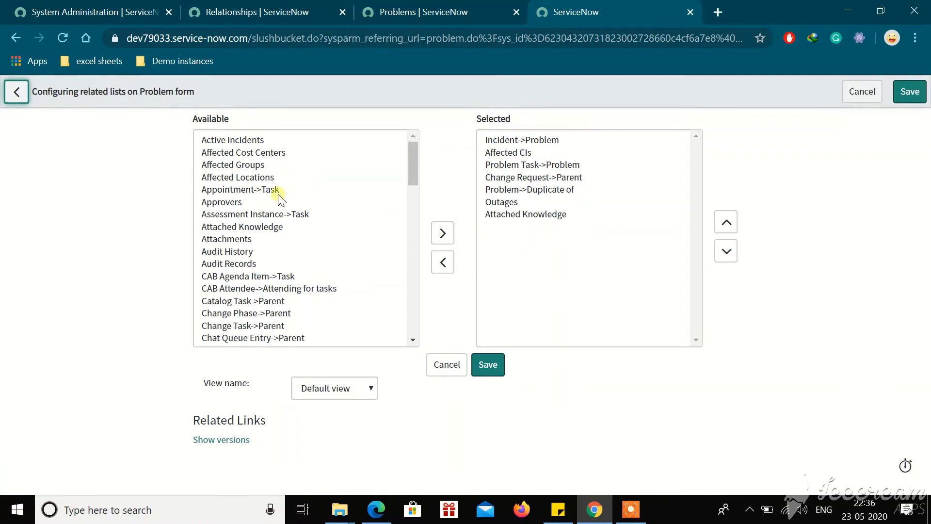
Step: Move Active Incidents from Available to Selected related lists and save
scroll(279, 199, "down", 1)
scroll(279, 198, "up", 1)
left_click(257, 8)
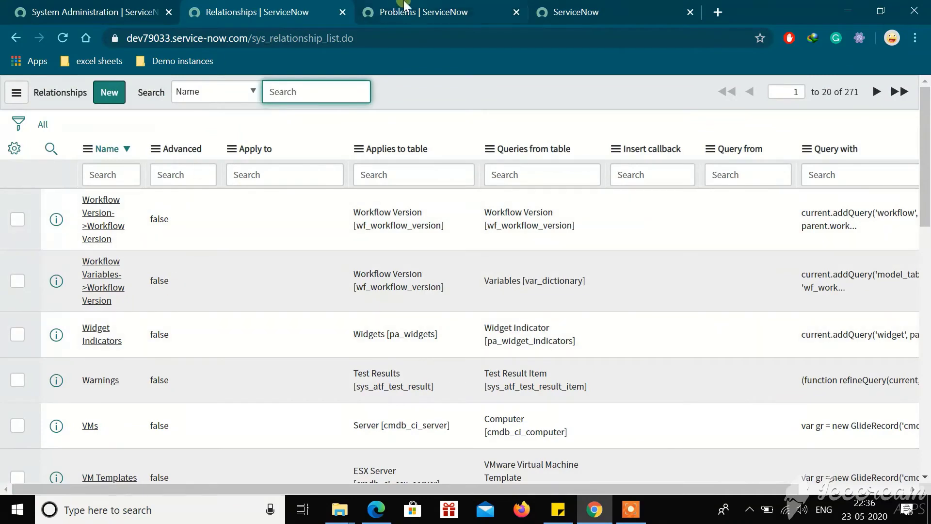
key("ctrl+Tab")
key("ctrl+Tab")
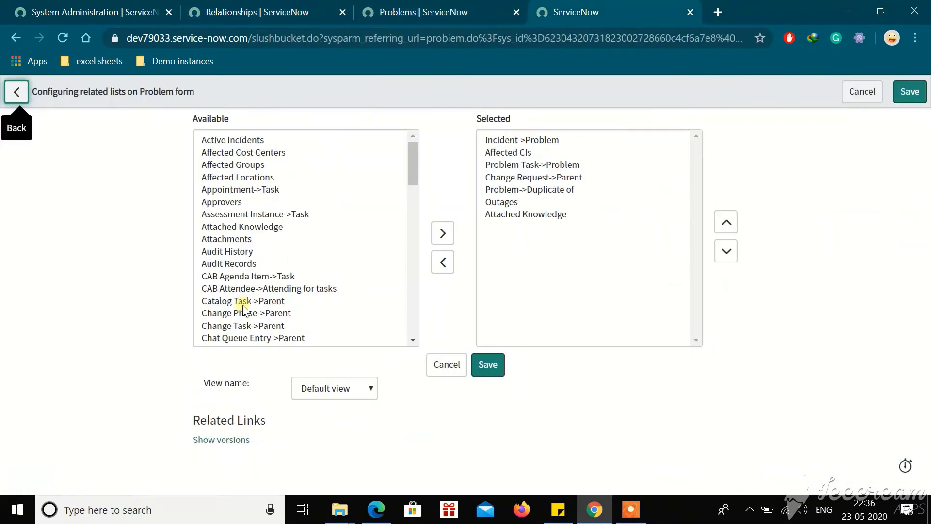
left_click(250, 140)
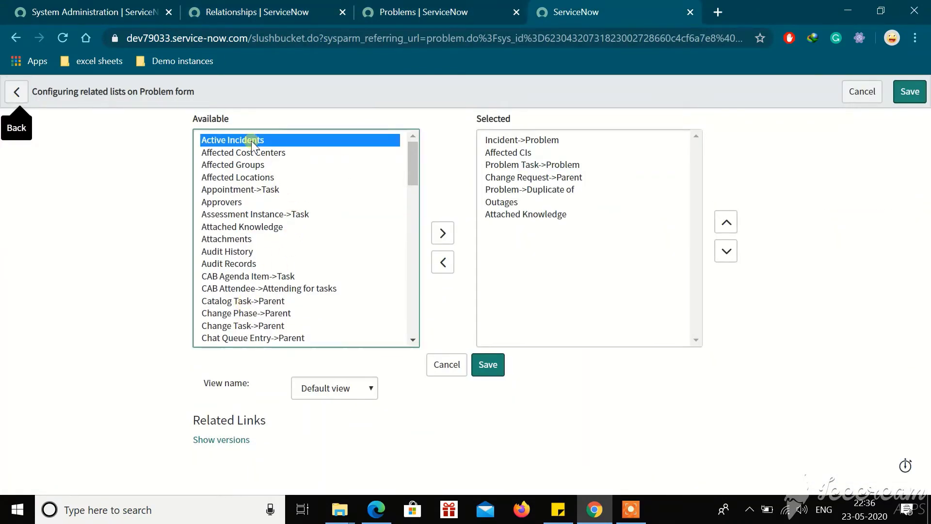
left_click(443, 234)
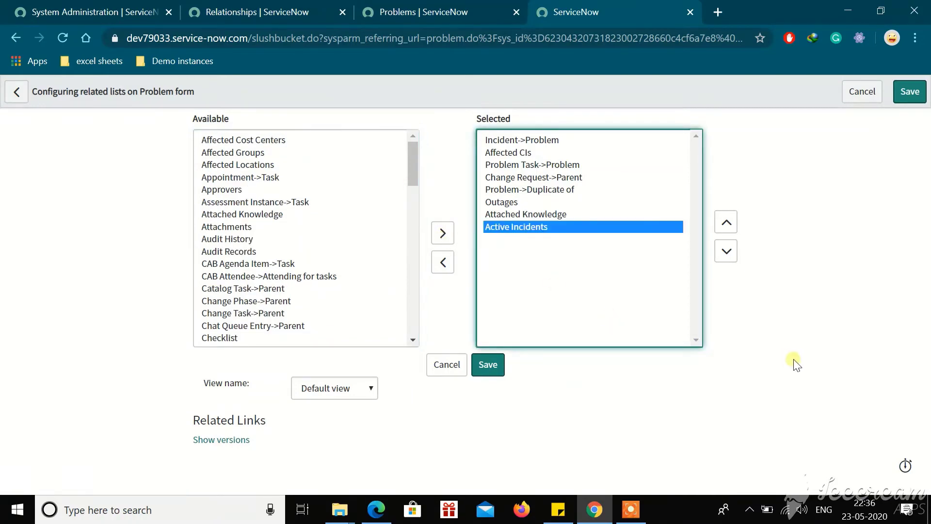
left_click(496, 372)
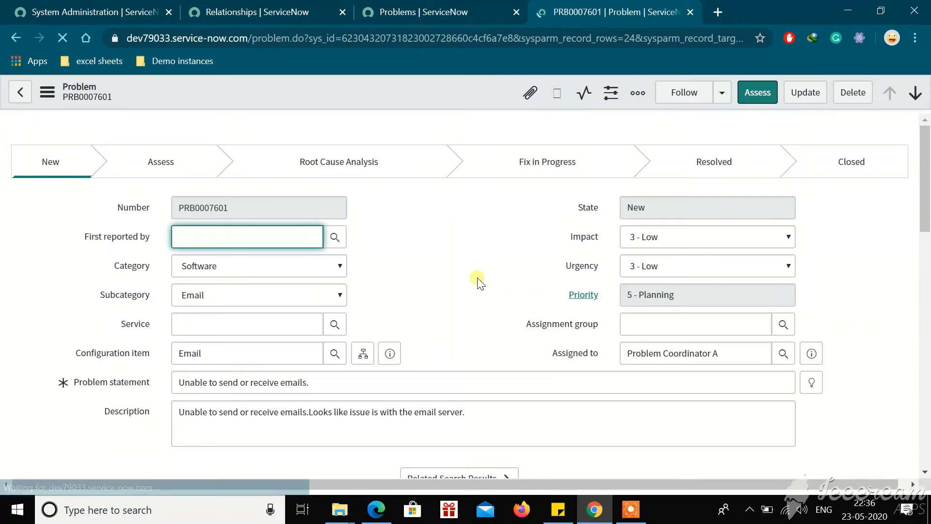
Step: Open the Active Incidents (38) related list on PRB0007601 and scroll through its incidents
scroll(478, 280, "down", 5)
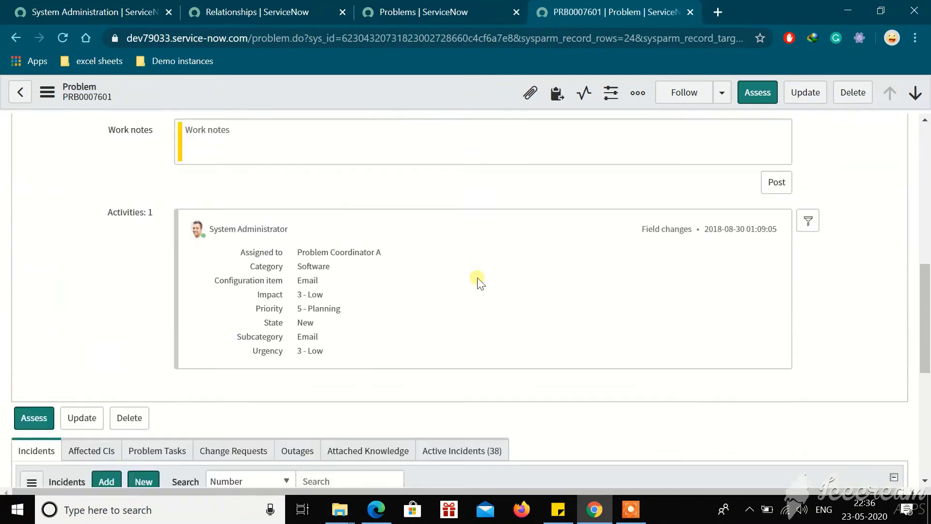
scroll(478, 281, "down", 4)
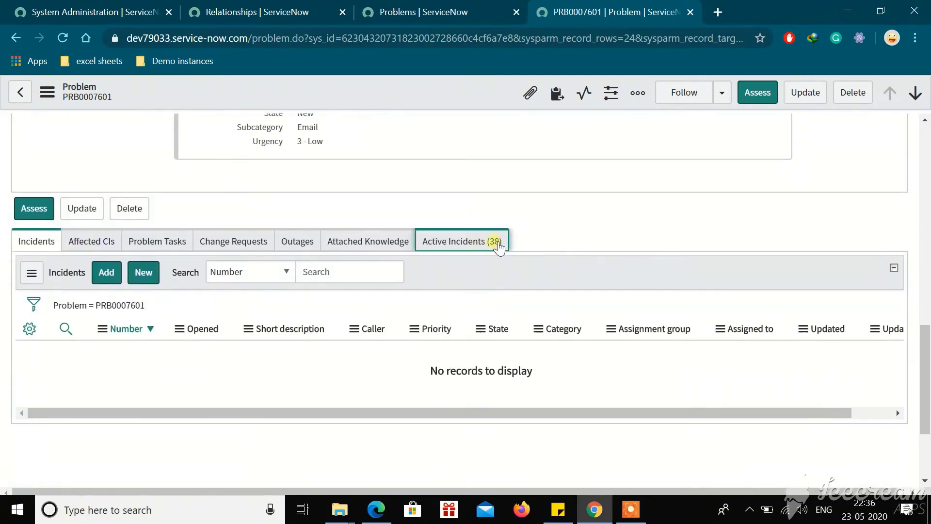
left_click(499, 247)
scroll(581, 269, "down", 1)
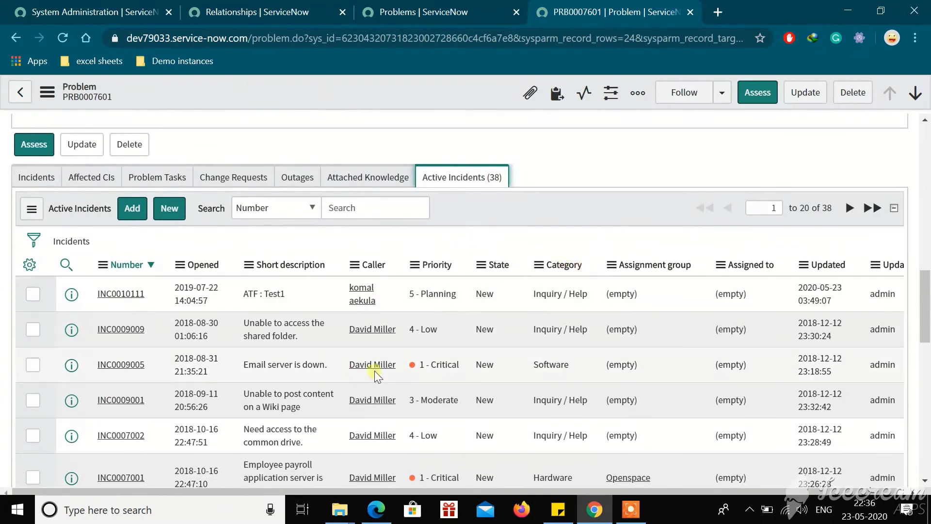
scroll(439, 415, "down", 1)
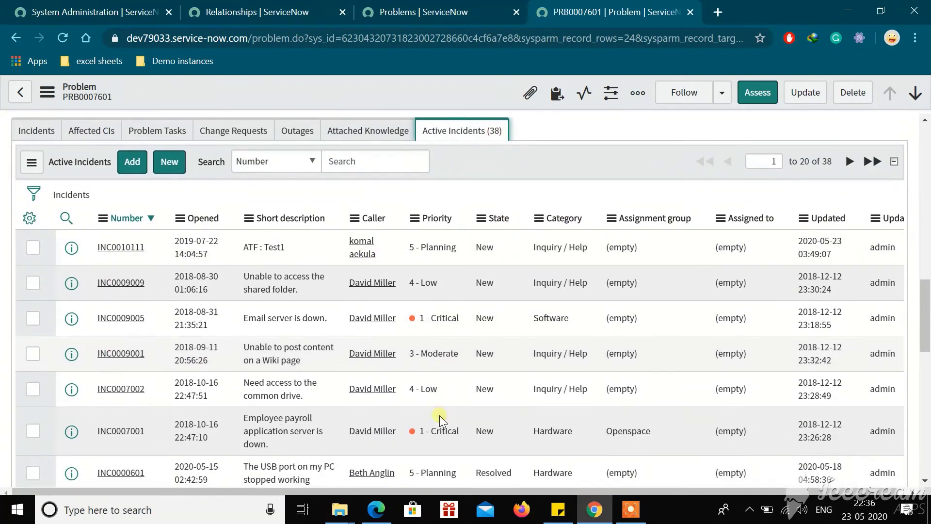
scroll(439, 415, "down", 1)
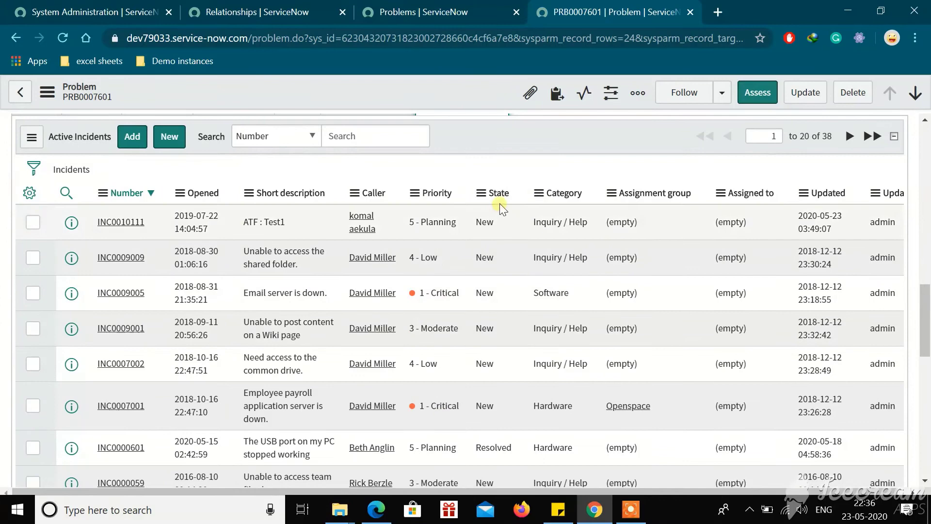
scroll(499, 311, "down", 1)
scroll(499, 310, "up", 1)
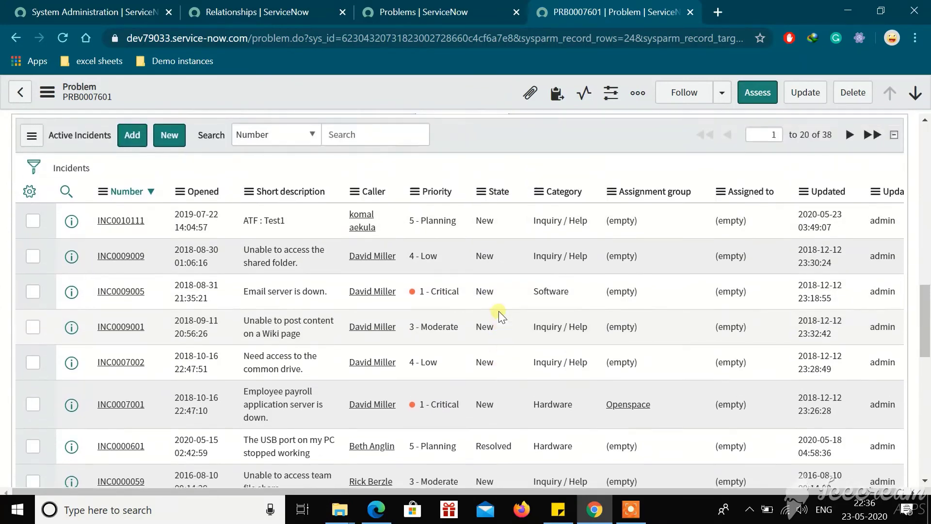
scroll(498, 311, "down", 5)
scroll(499, 310, "down", 6)
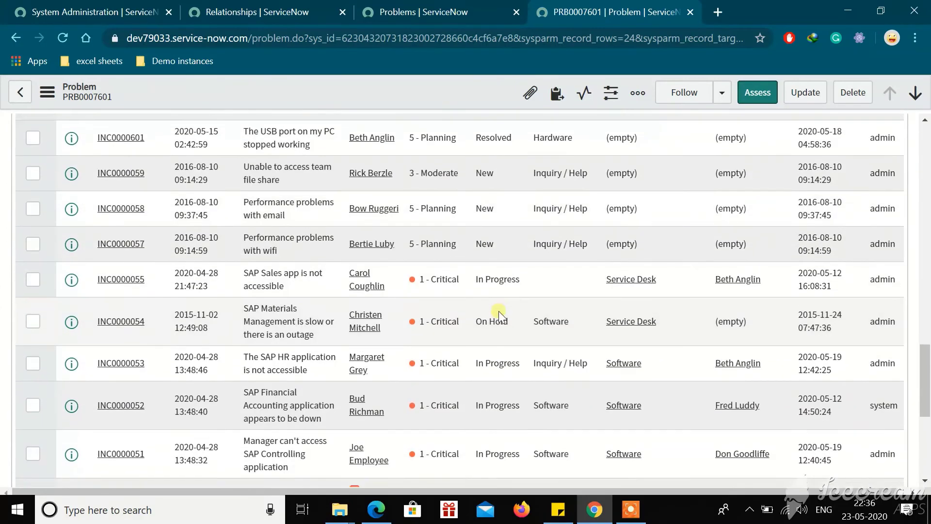
scroll(498, 311, "down", 2)
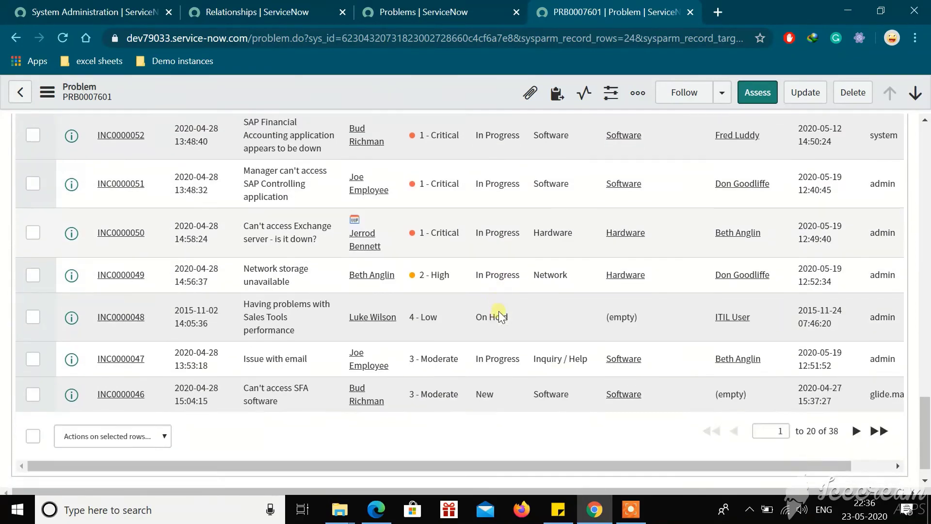
scroll(499, 310, "up", 8)
scroll(498, 311, "up", 5)
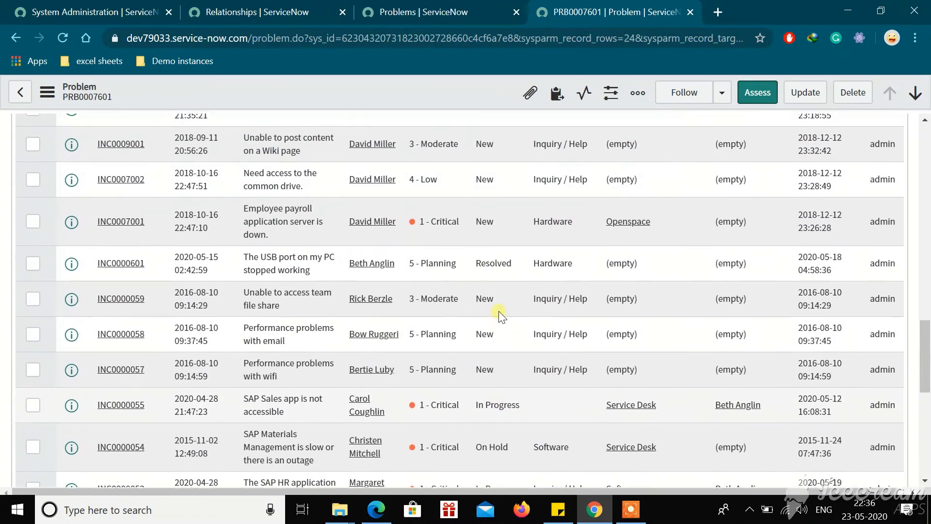
scroll(499, 311, "up", 1)
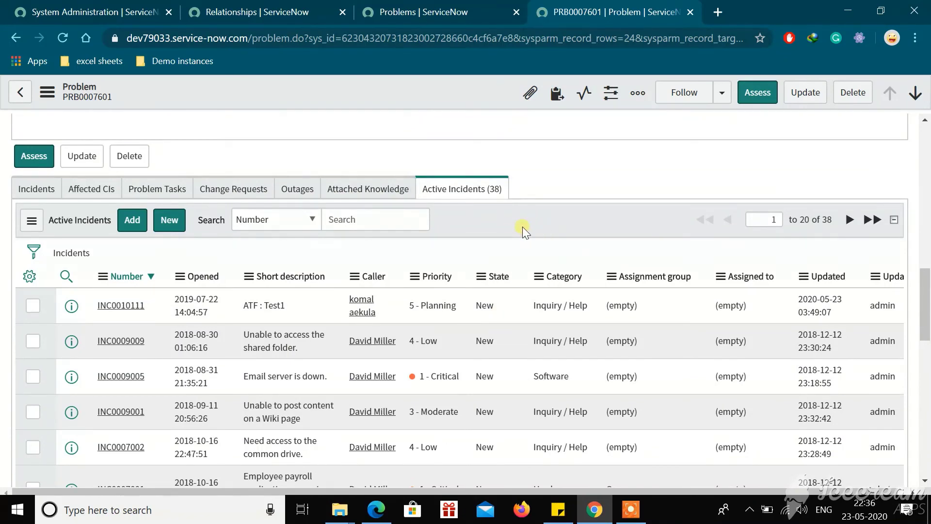
scroll(522, 226, "down", 3)
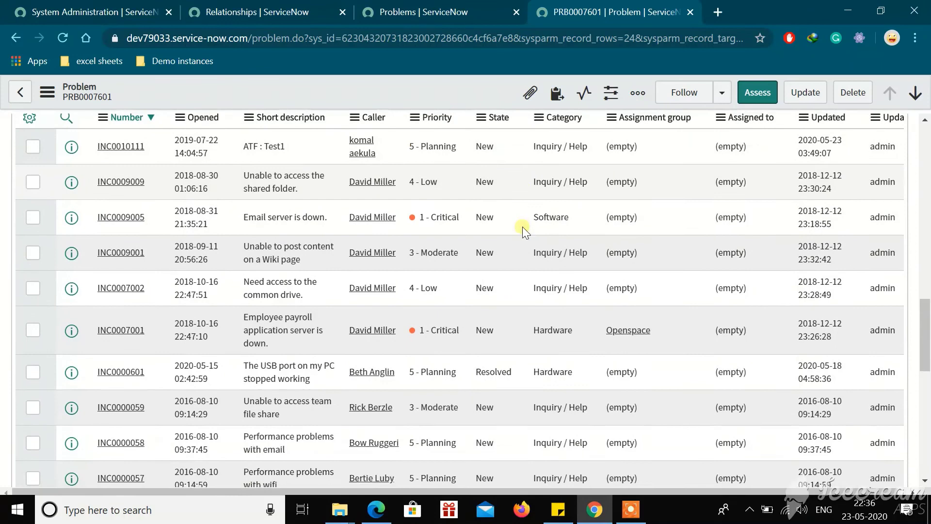
scroll(522, 227, "up", 1)
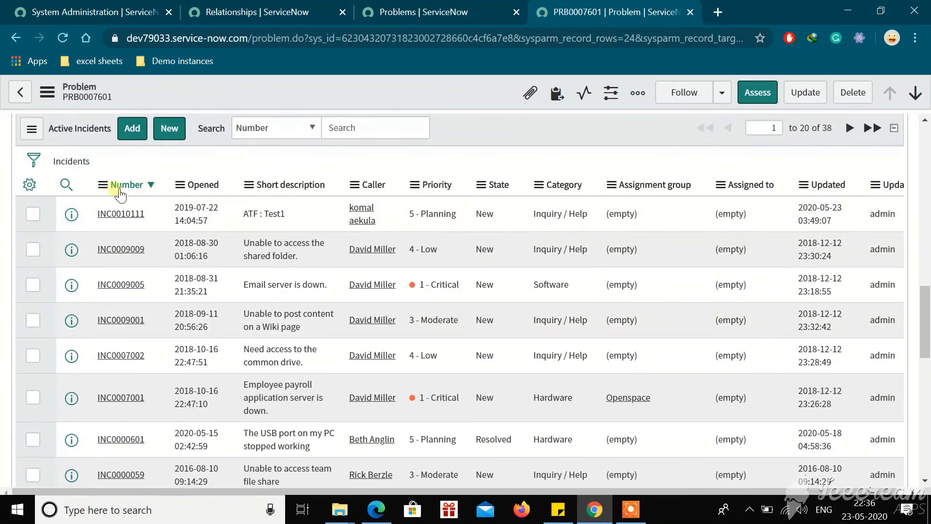
Step: Add the Active field to the Active Incidents list columns, placed directly below Number
left_click(30, 193)
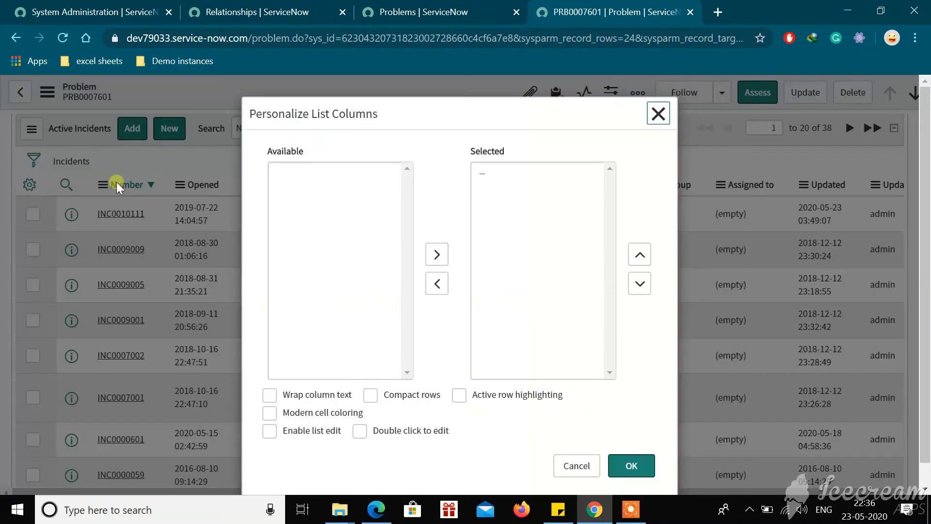
left_click(313, 174)
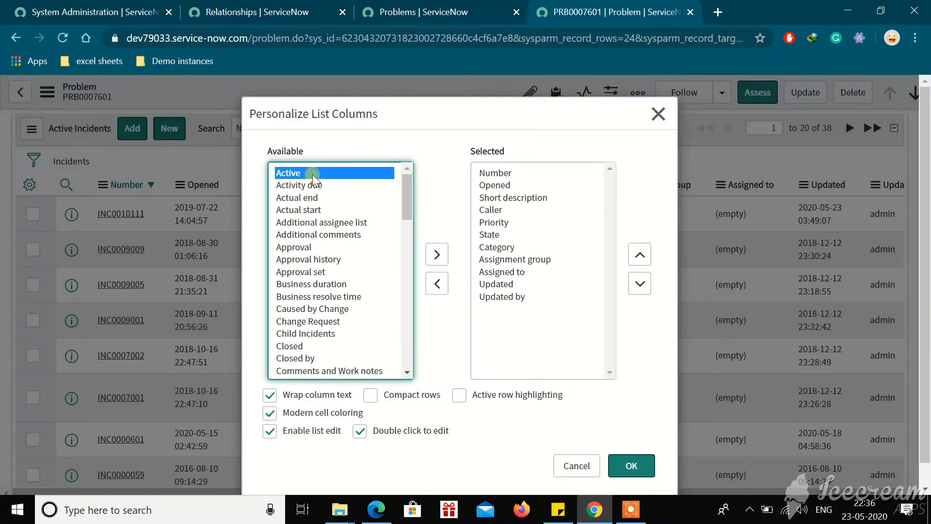
left_click(447, 256)
left_click(640, 254)
left_click(641, 254)
left_click(640, 254)
left_click(640, 254)
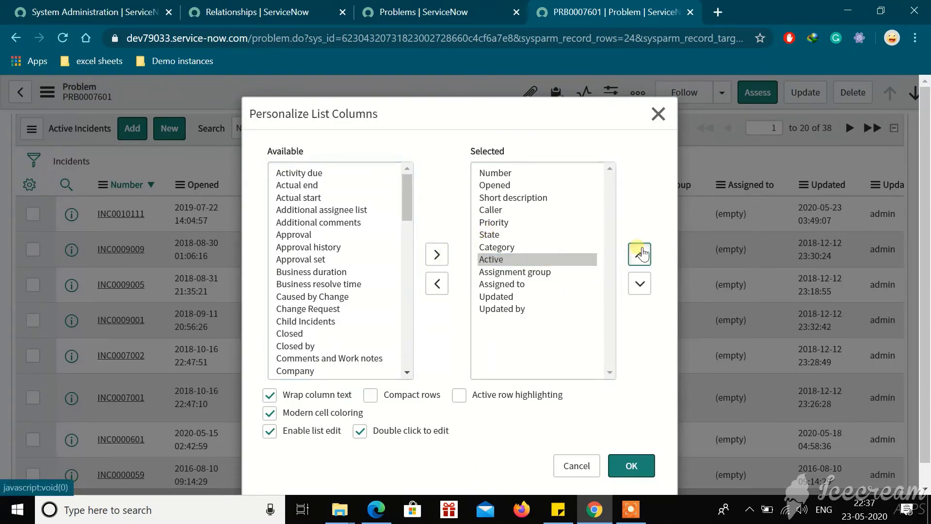
left_click(640, 254)
left_click(640, 255)
left_click(640, 254)
left_click(640, 254)
left_click(640, 254)
left_click(641, 254)
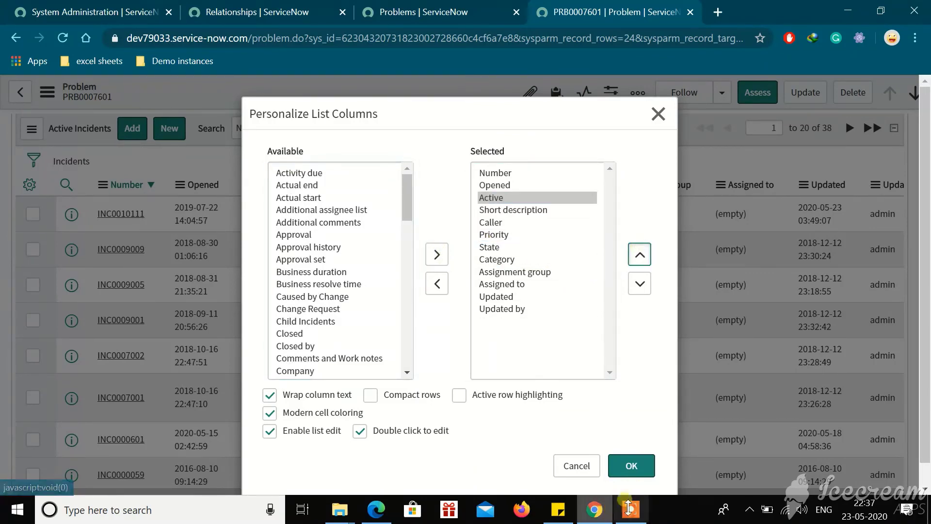
left_click(642, 471)
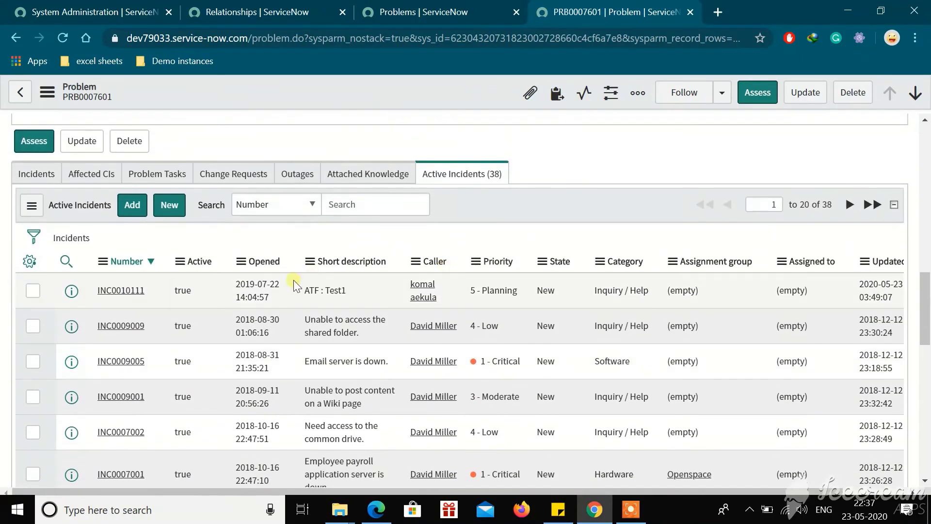
right_click(208, 287)
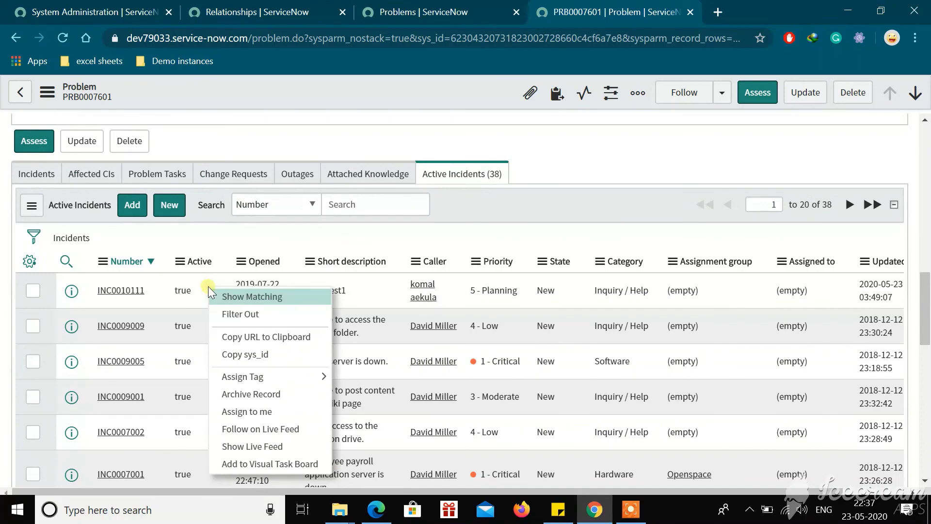
left_click(230, 316)
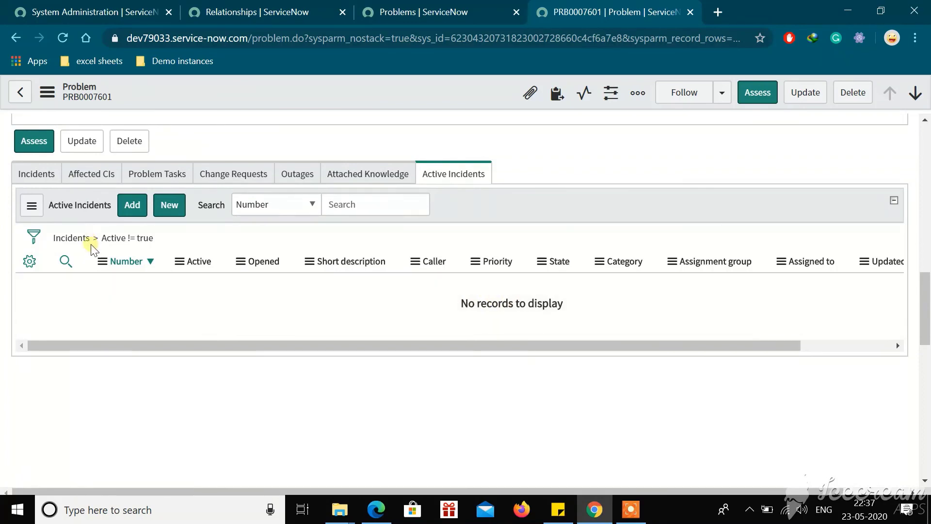
left_click(96, 239)
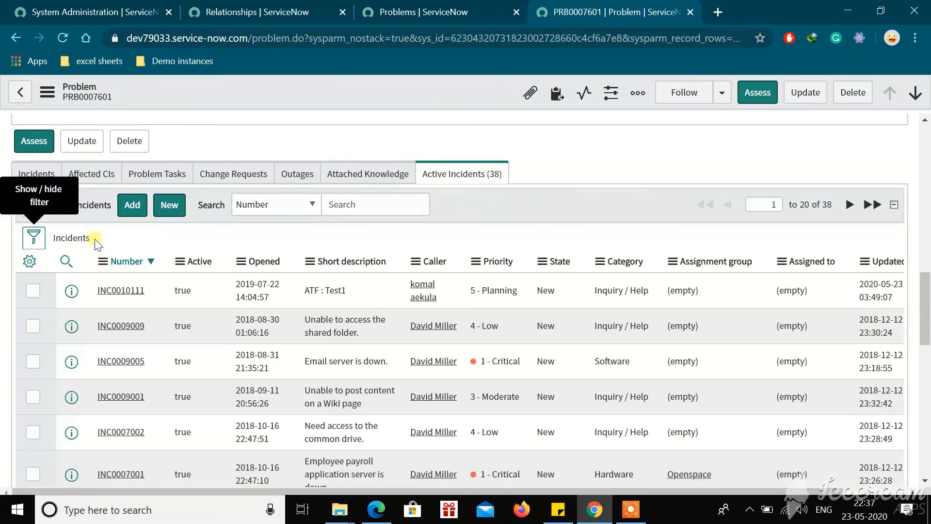